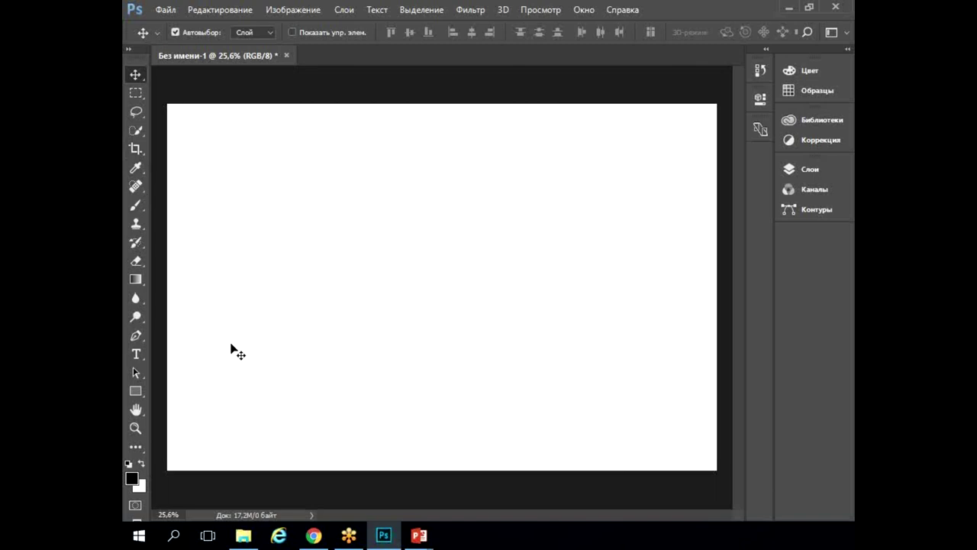
Select the Line tool, then draw and undo a trial line near the canvas top.
click(135, 391)
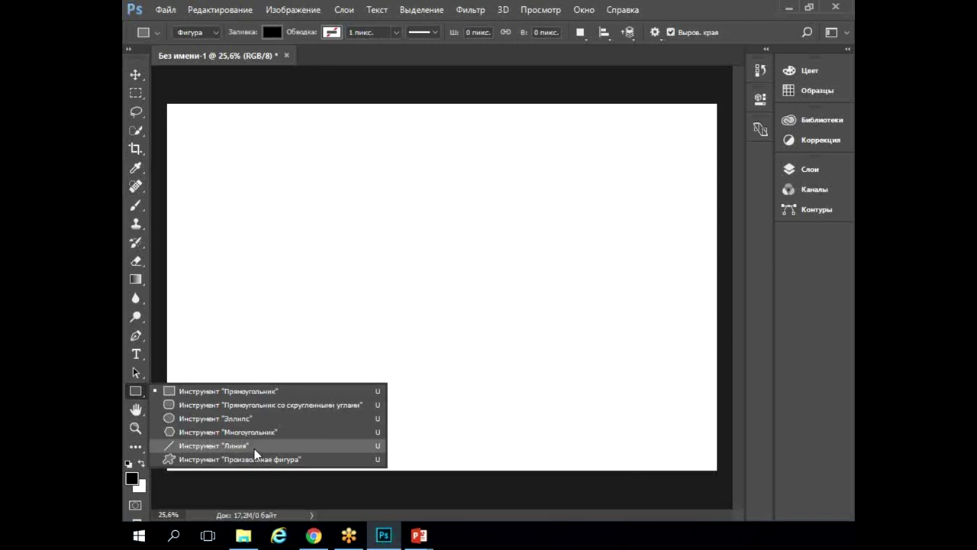
click(254, 447)
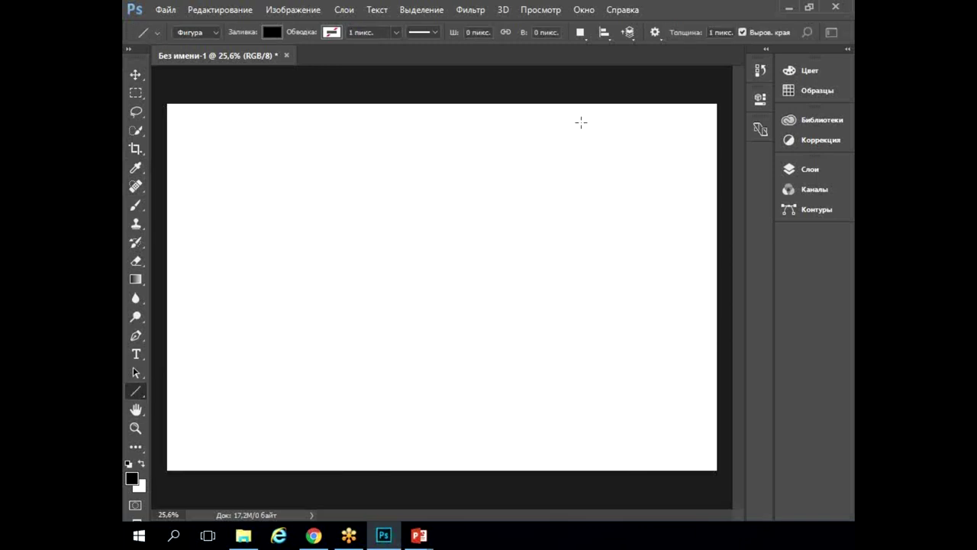
mouse_move(248, 150)
mouse_down()
mouse_move(565, 160)
mouse_move(567, 137)
mouse_up()
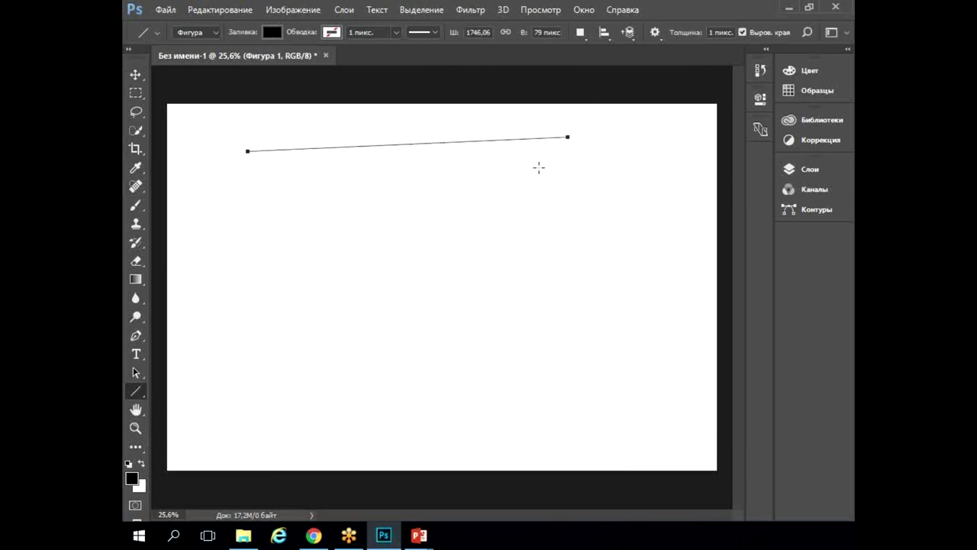
key(ctrl+z)
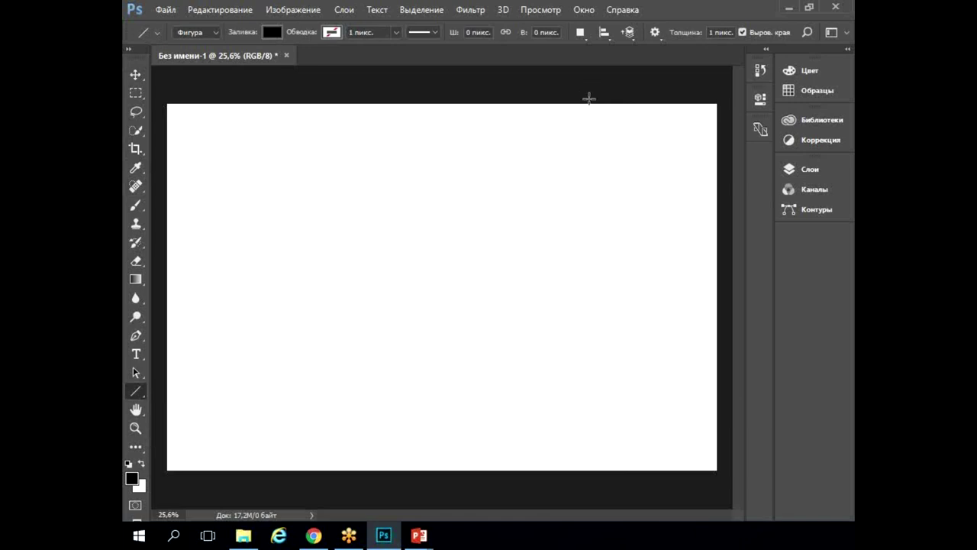
Give lines 10 px weight and an end arrowhead: 500% width, 1000% length, 0% curvature.
click(655, 33)
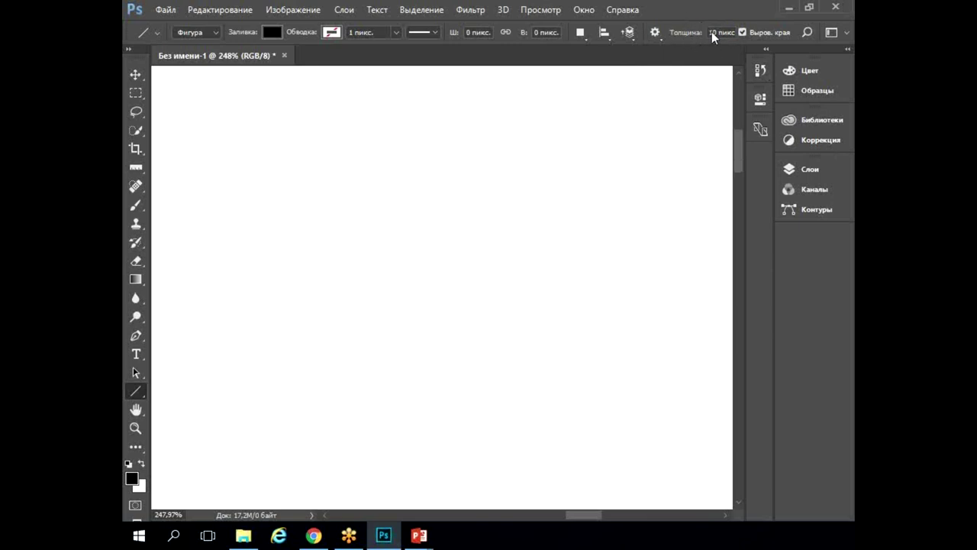
click(654, 34)
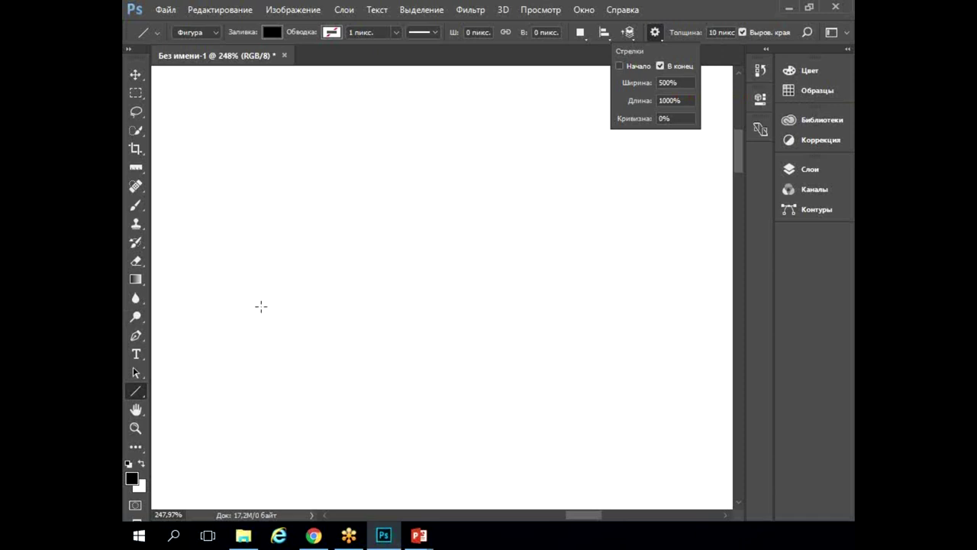
Draw a thick black right-pointing arrow across the canvas middle and choose the Ruler tool.
drag(217, 254, 684, 234)
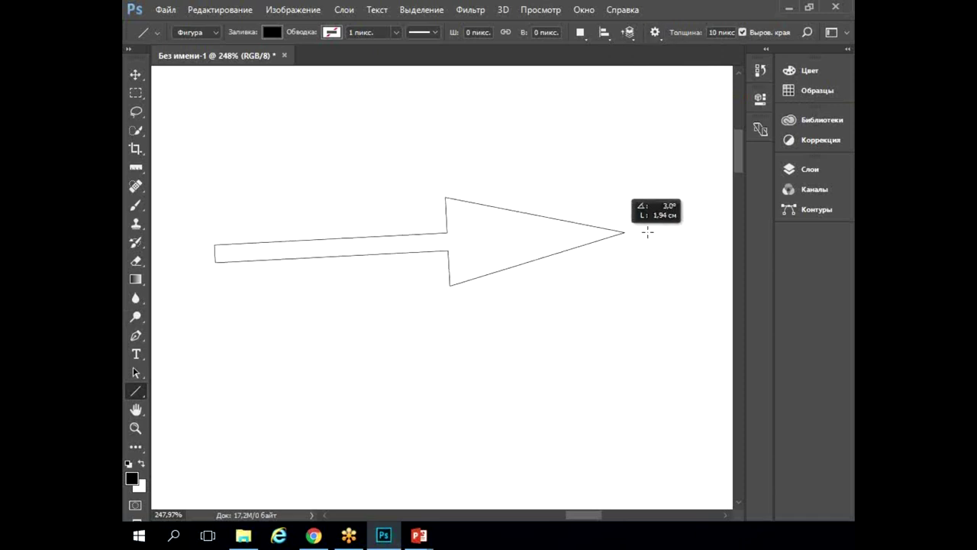
drag(683, 235, 691, 247)
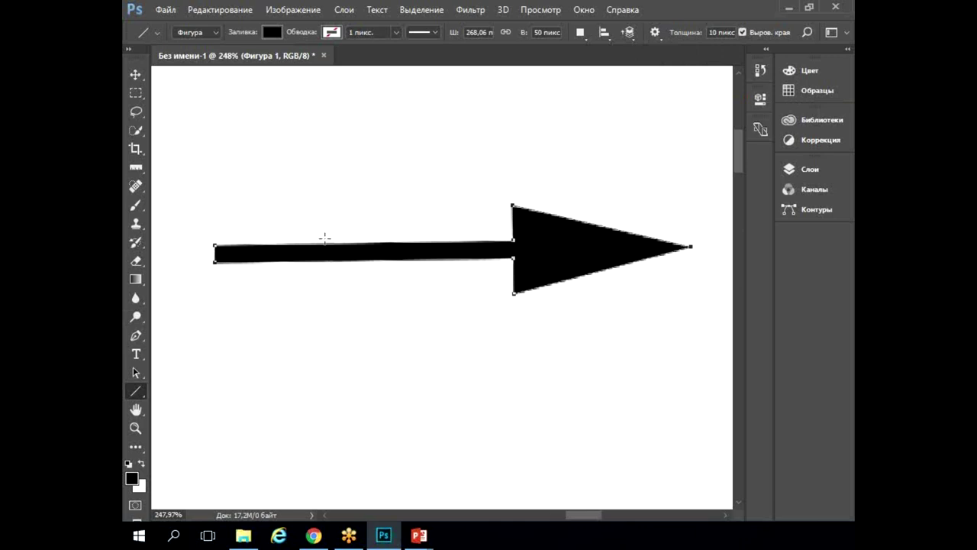
click(136, 170)
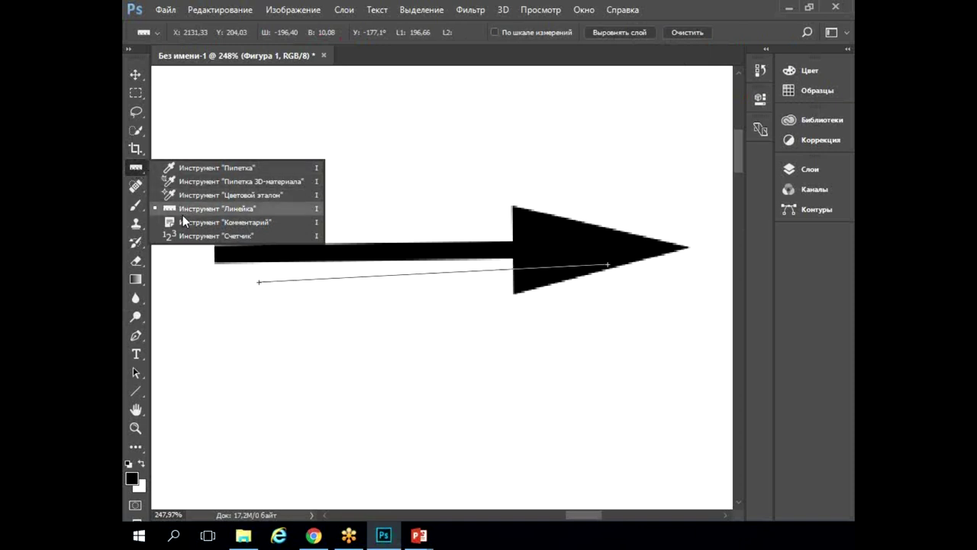
click(213, 209)
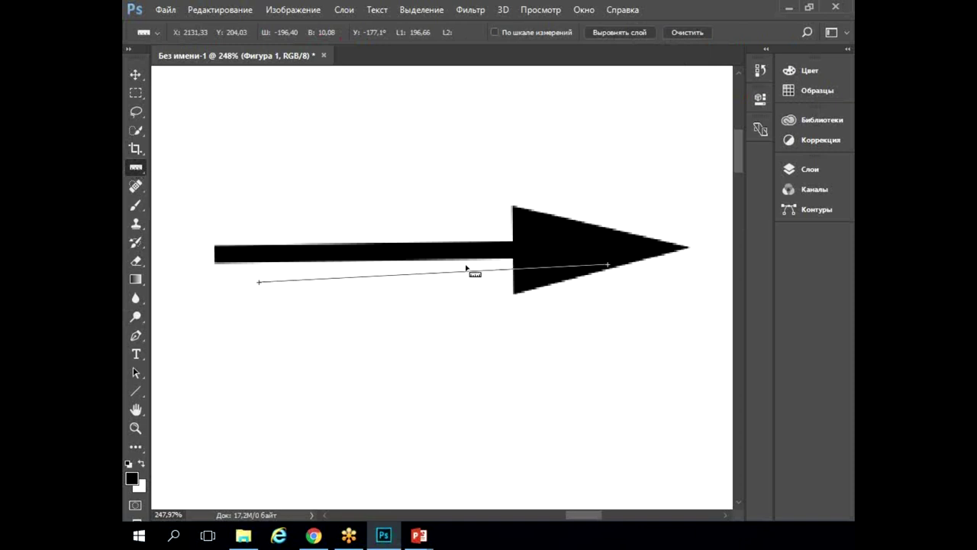
Measure the arrowhead: about 49.60 high at its back edge and 95.58 long from the tip.
key(ctrl+z)
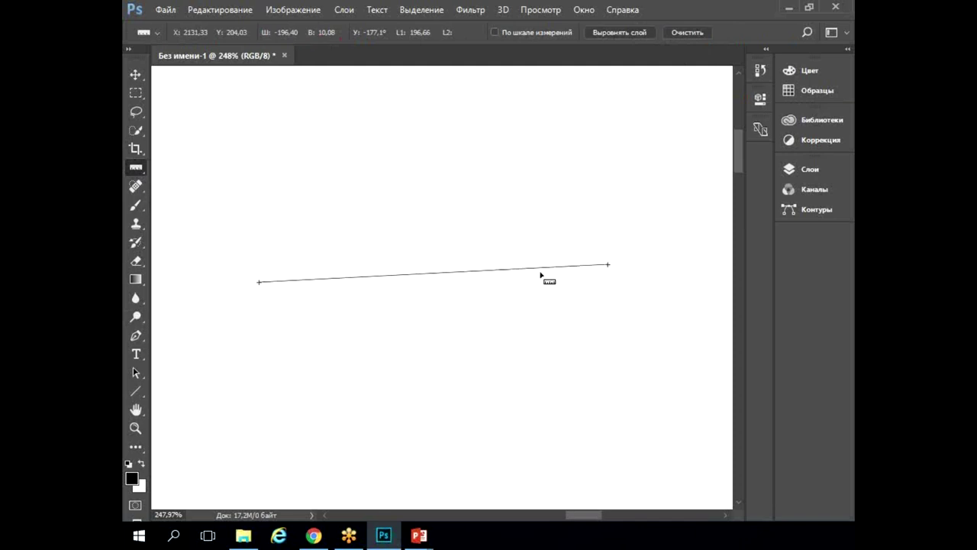
key(ctrl+z)
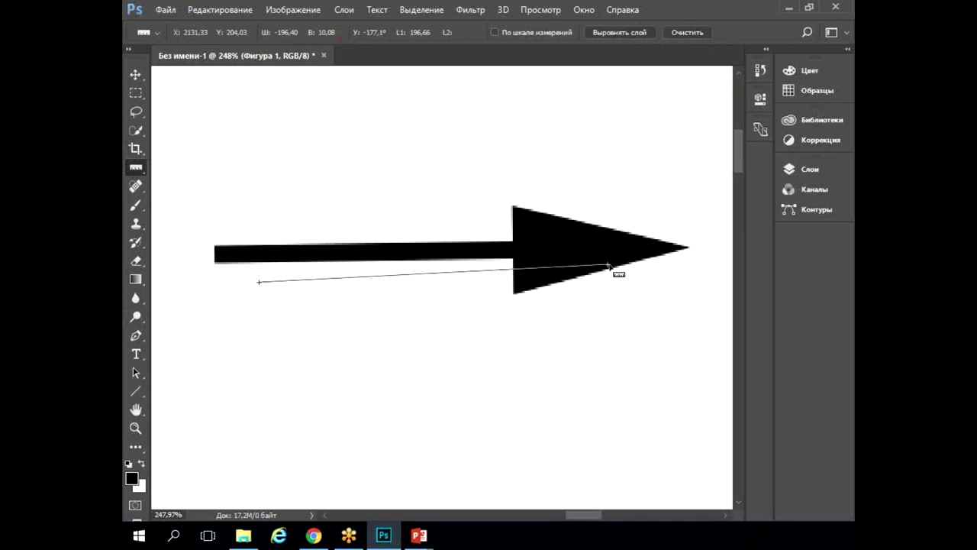
drag(513, 207, 513, 201)
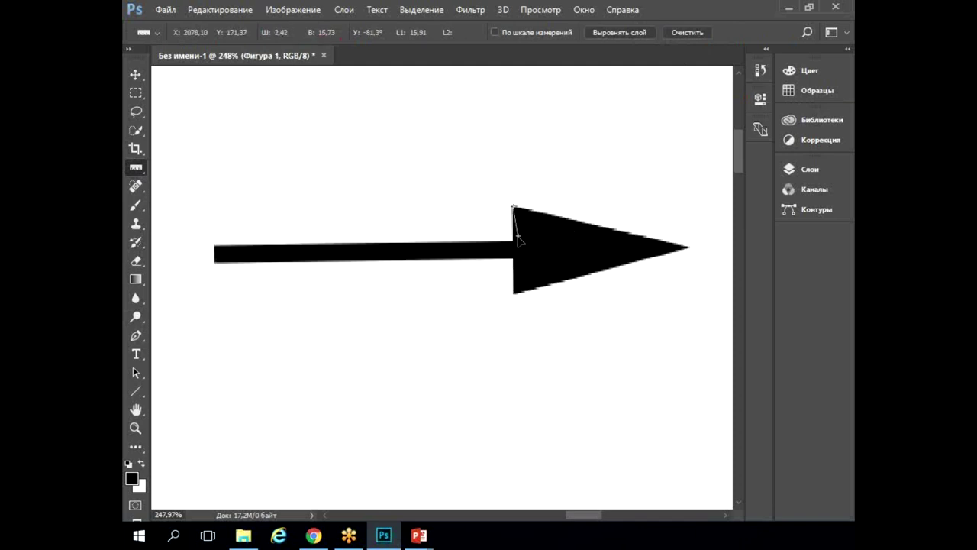
drag(513, 207, 515, 294)
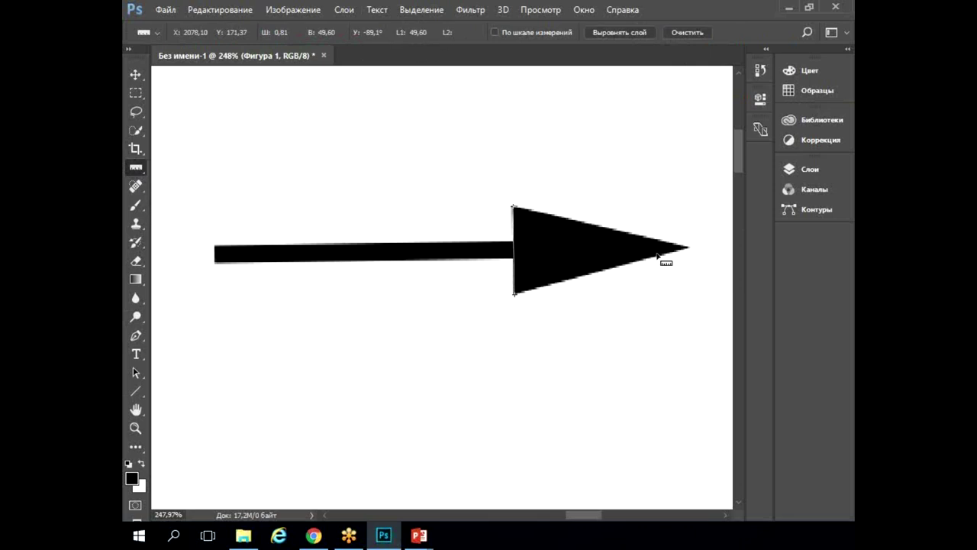
drag(687, 249, 515, 250)
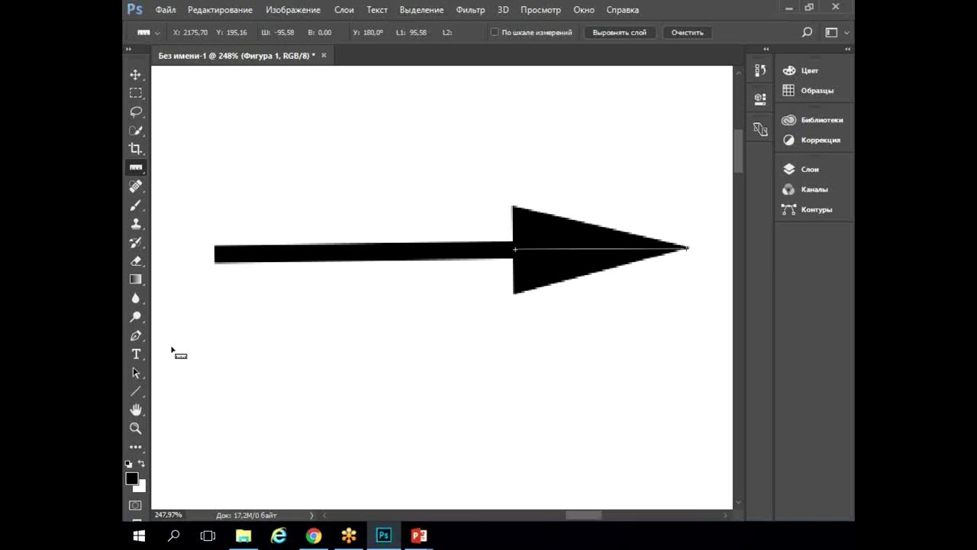
click(139, 392)
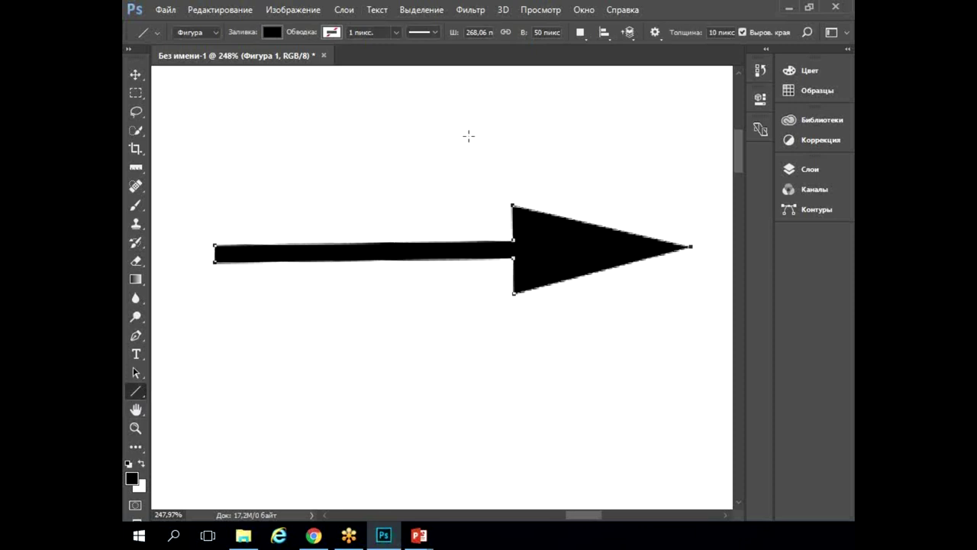
Narrow the arrowhead width to 300% and draw a second black arrow below the first.
click(656, 33)
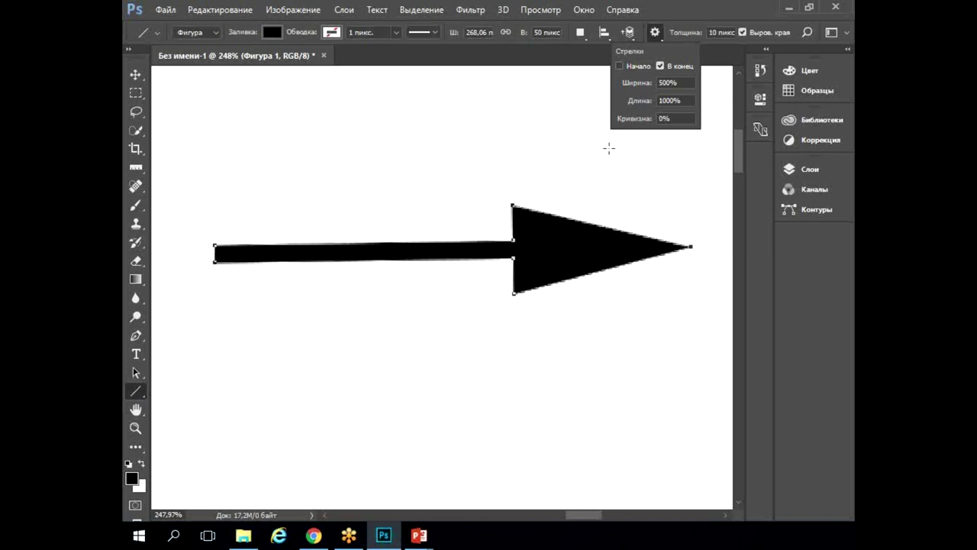
click(676, 82)
text(300)
key(Return)
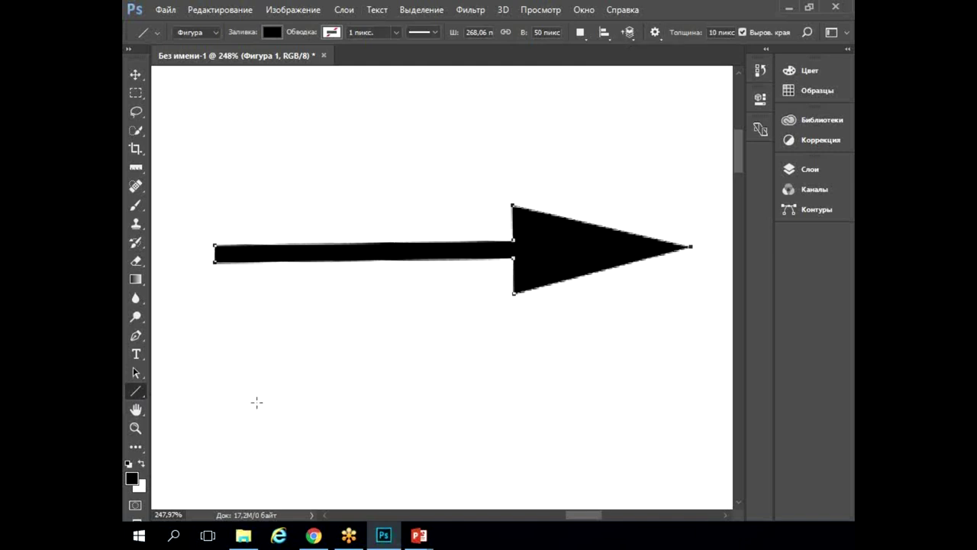
drag(230, 397, 698, 388)
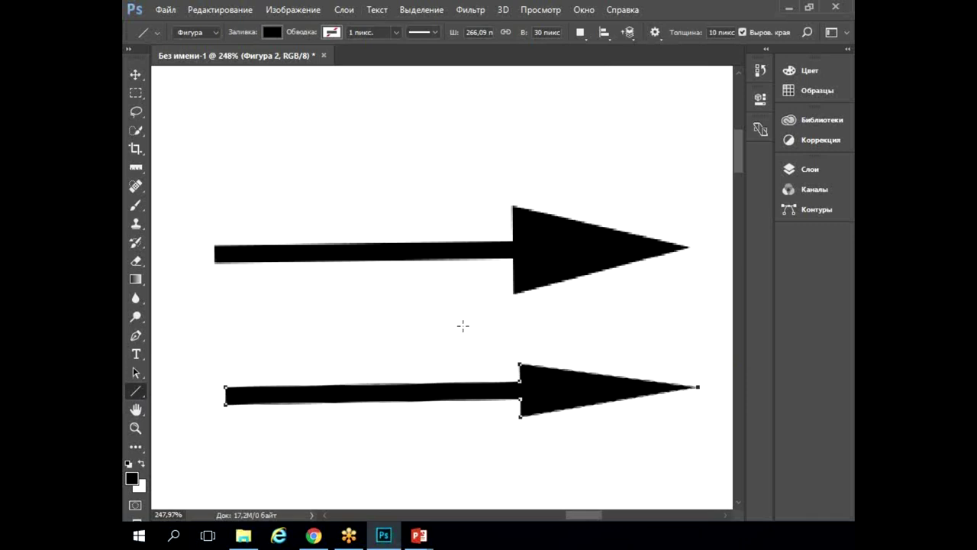
Adjust the arrowhead curvature and draw a third arrow above the first.
click(654, 32)
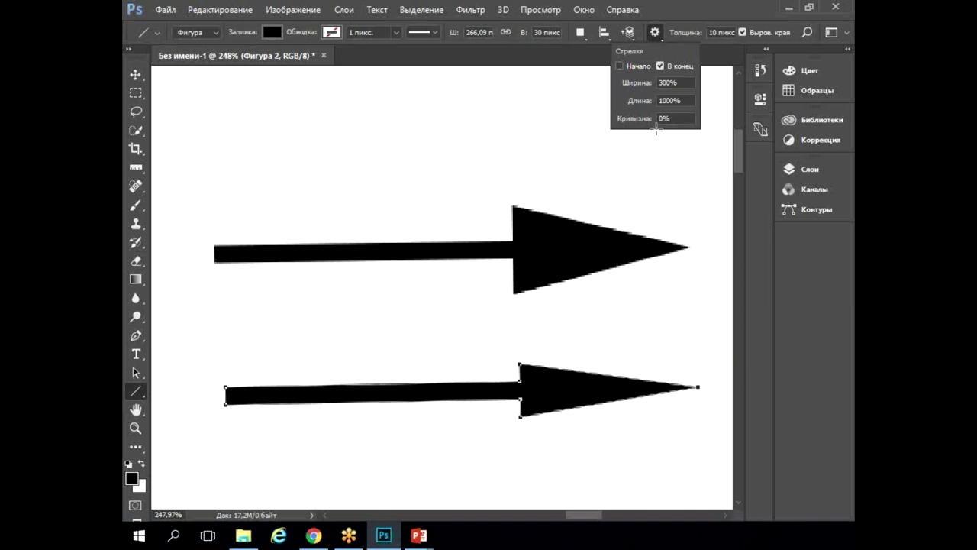
drag(679, 119, 646, 122)
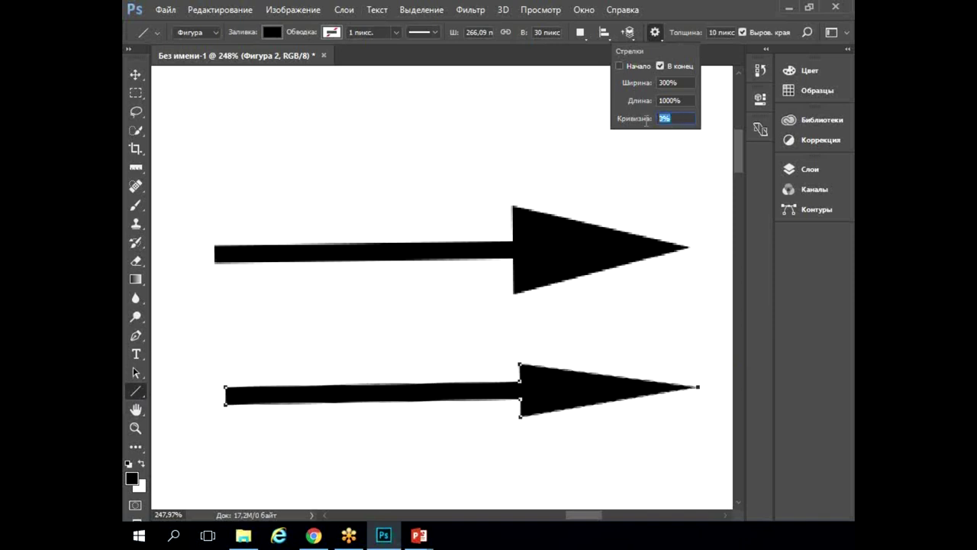
click(655, 204)
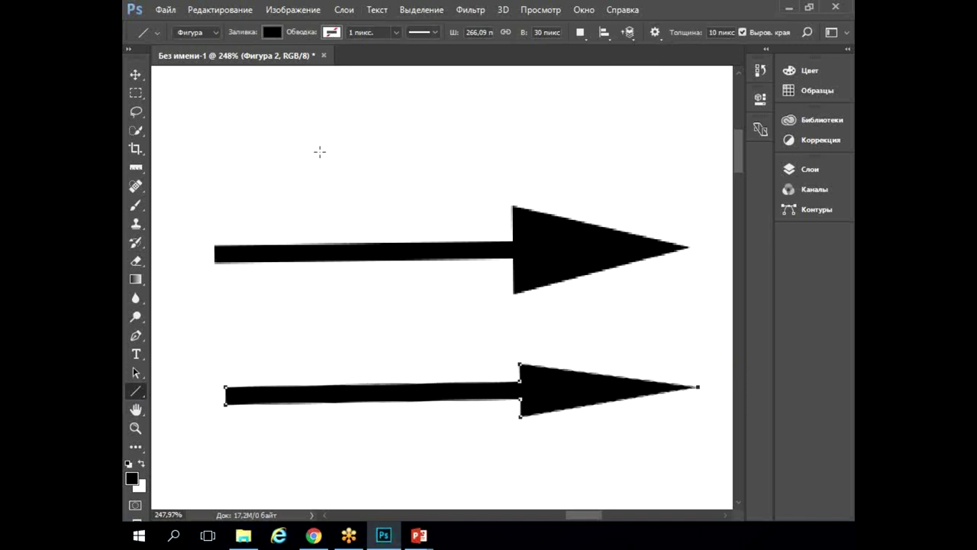
drag(223, 126, 688, 128)
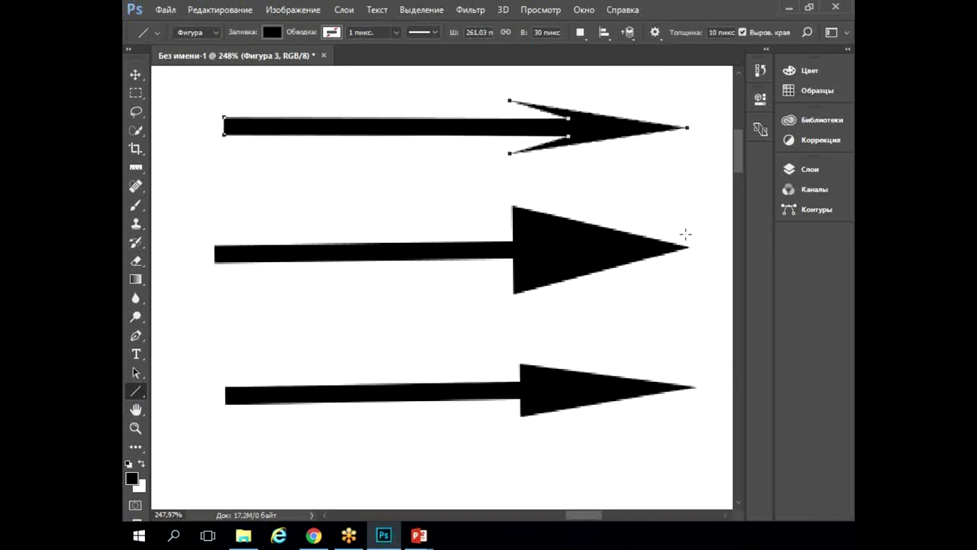
Set arrowhead curvature to -50% and draw a concave-headed arrow near the top.
click(654, 32)
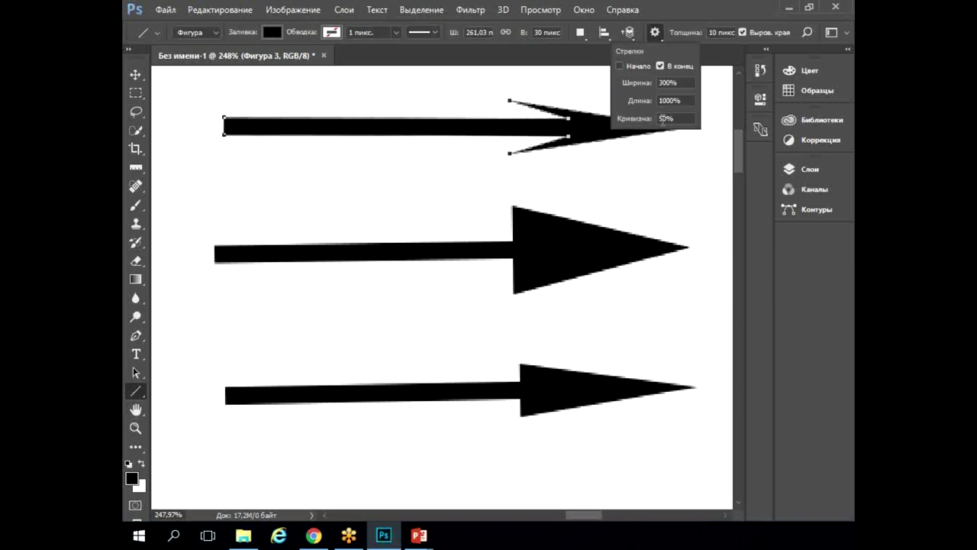
double_click(663, 118)
text(-)
key(Return)
scroll(425, 282, up, 3)
mouse_move(224, 148)
mouse_down()
mouse_move(437, 175)
mouse_move(691, 150)
mouse_up()
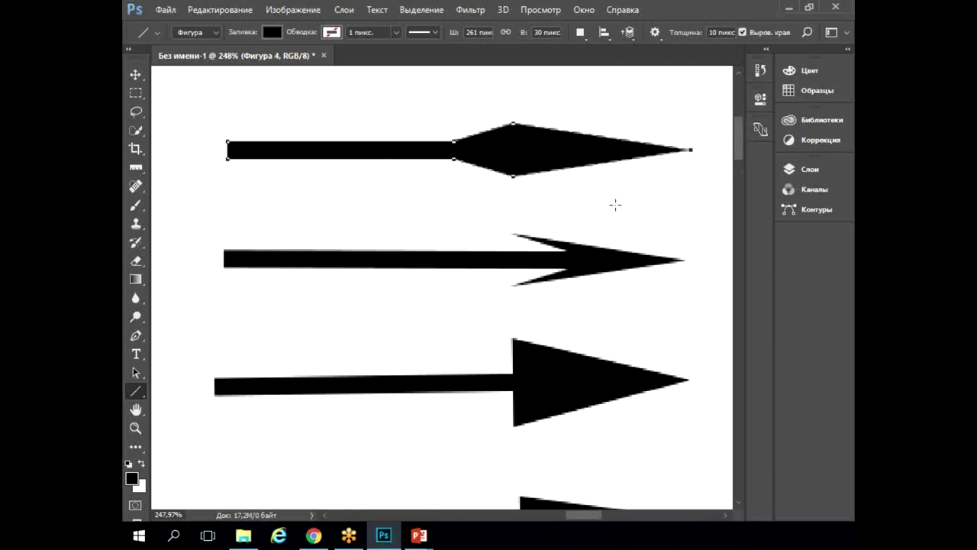
scroll(534, 162, down, 3)
Add a start arrowhead and draw a double-headed arrow across the lower canvas.
click(655, 32)
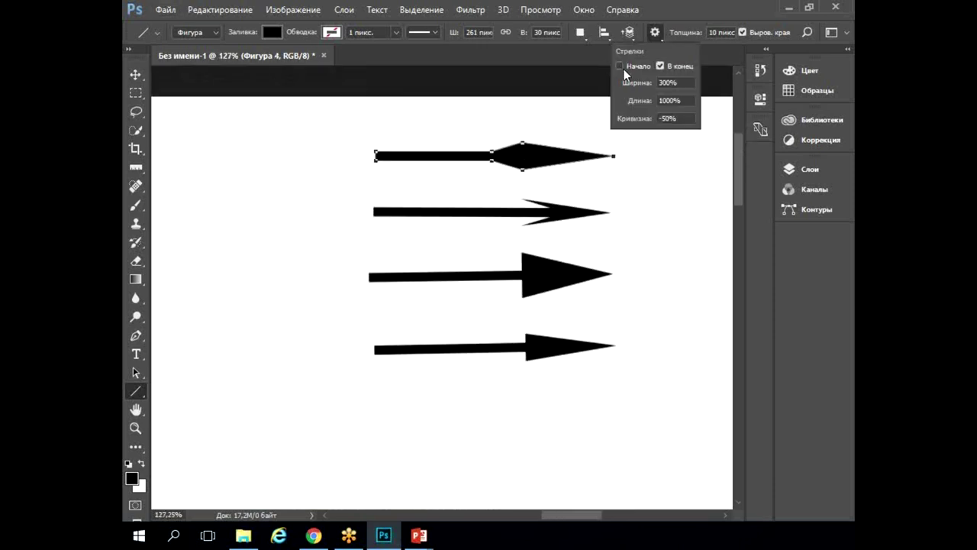
click(619, 65)
click(269, 430)
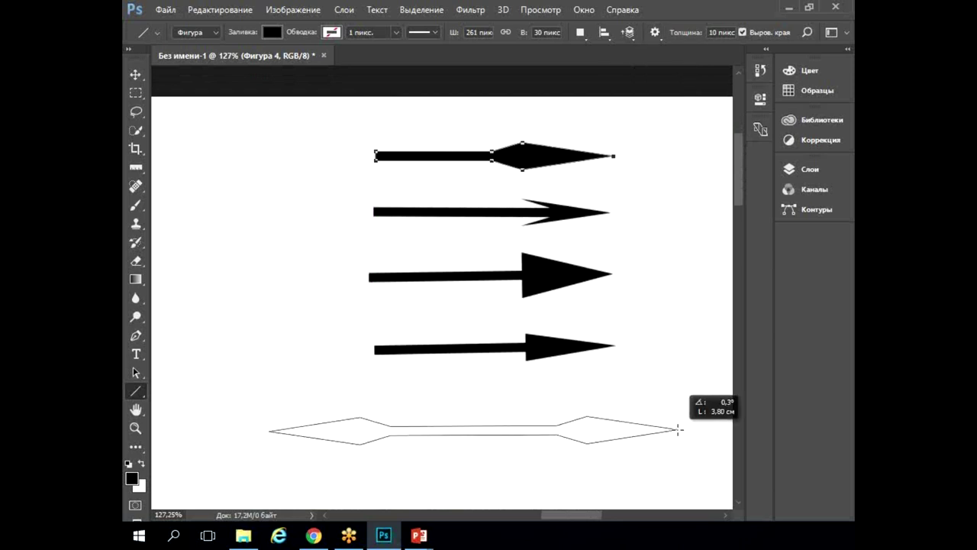
drag(620, 450, 685, 435)
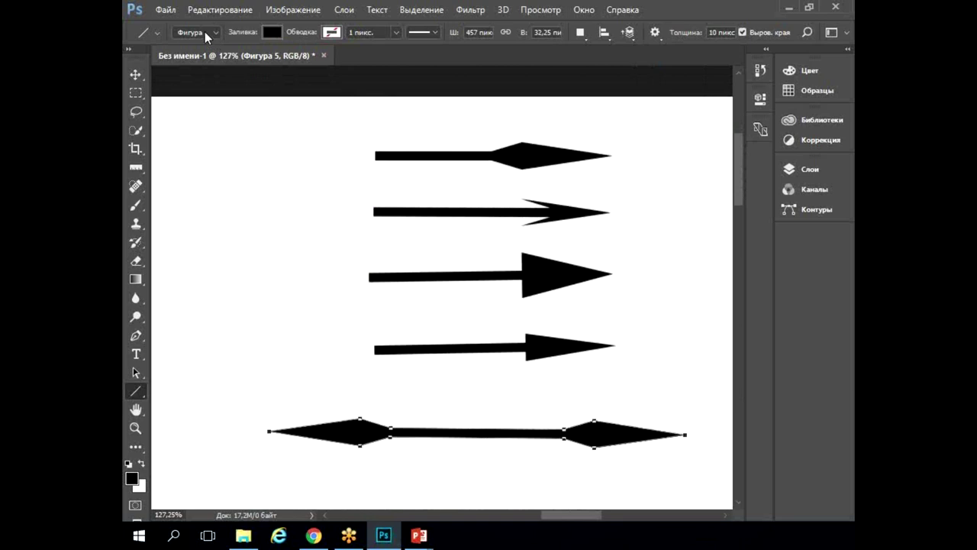
click(809, 170)
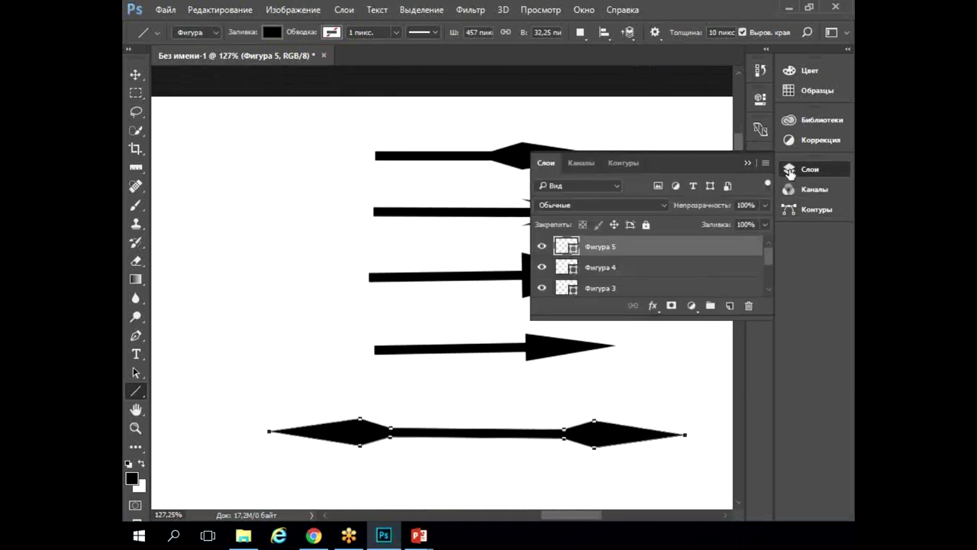
Fill the double-headed arrow layer Фигура 5 with bright red.
double_click(570, 242)
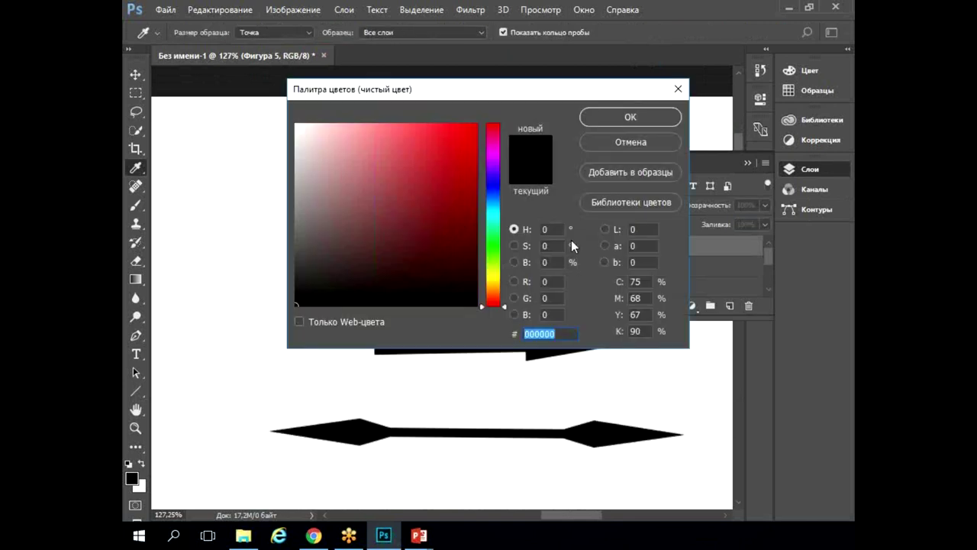
drag(436, 90, 242, 96)
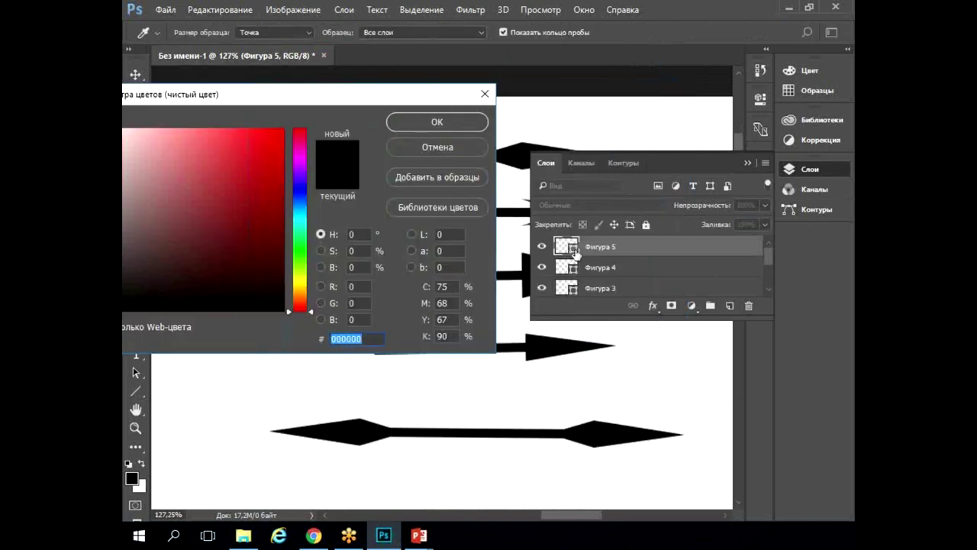
drag(413, 94, 470, 93)
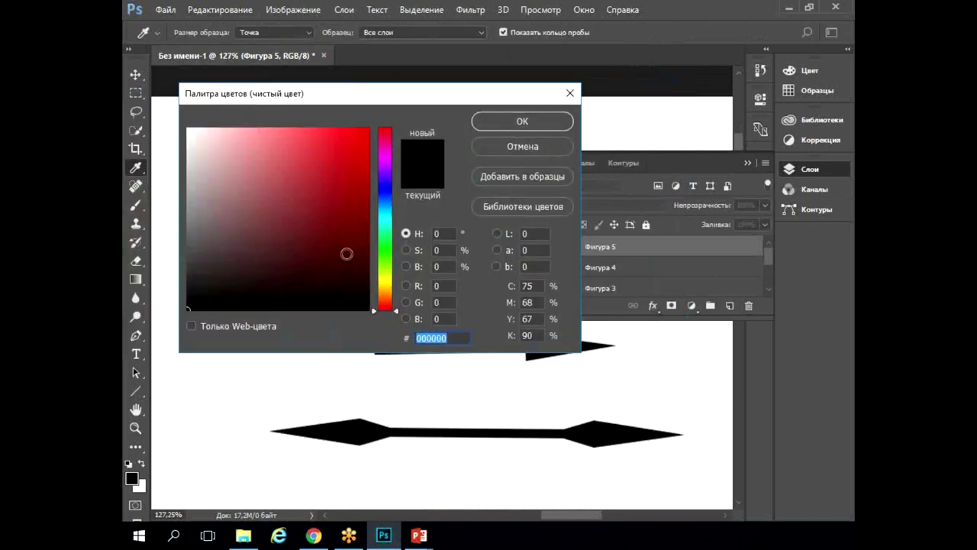
drag(336, 165, 369, 130)
click(523, 121)
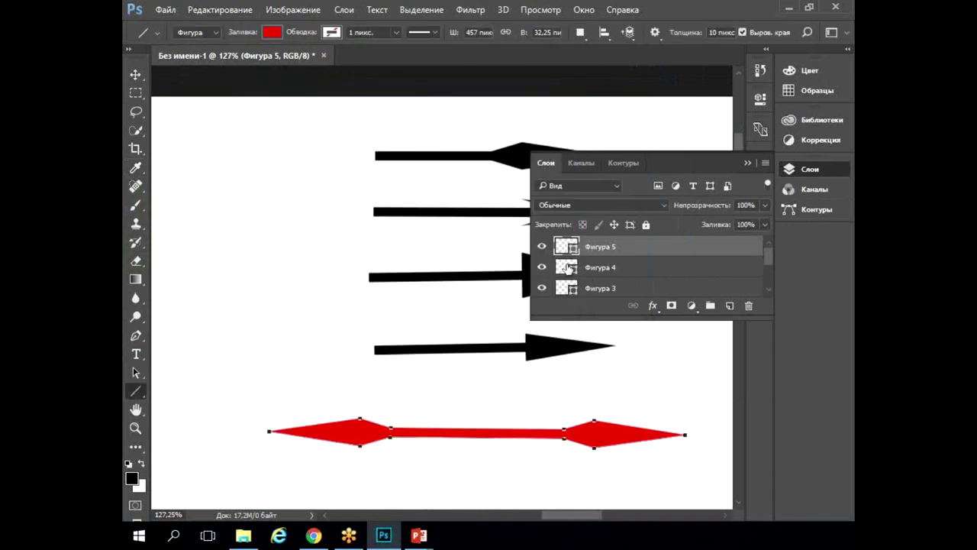
Fill the top arrow layer Фигура 4 with blue.
double_click(564, 267)
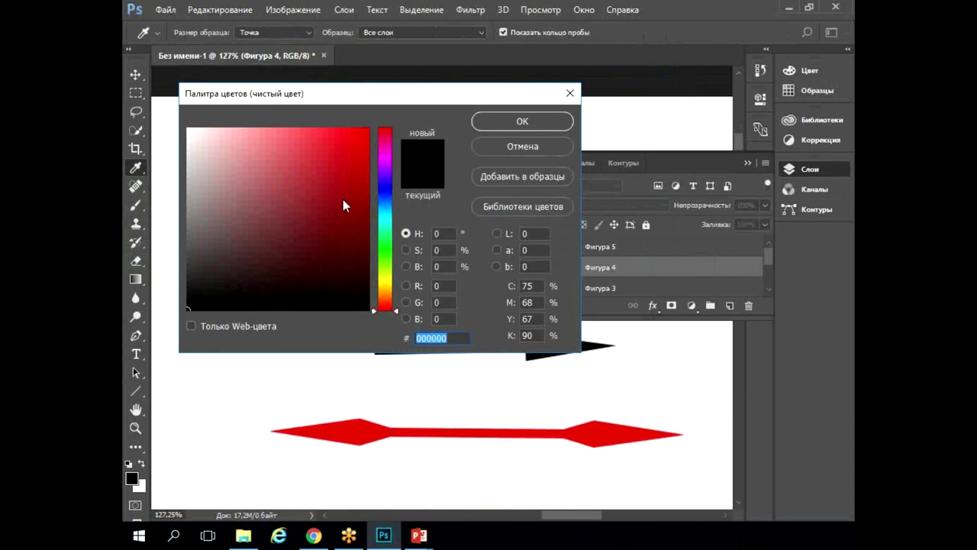
click(385, 199)
click(348, 167)
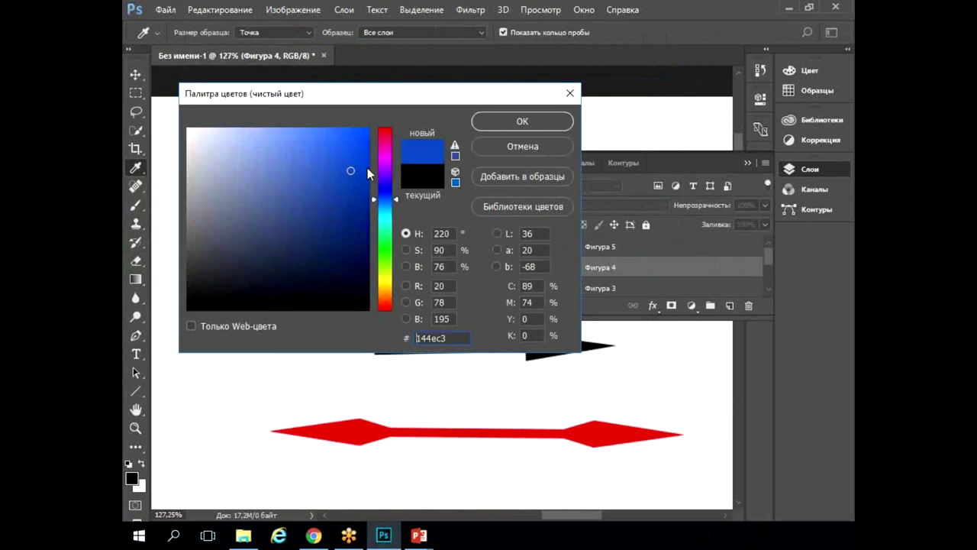
click(522, 121)
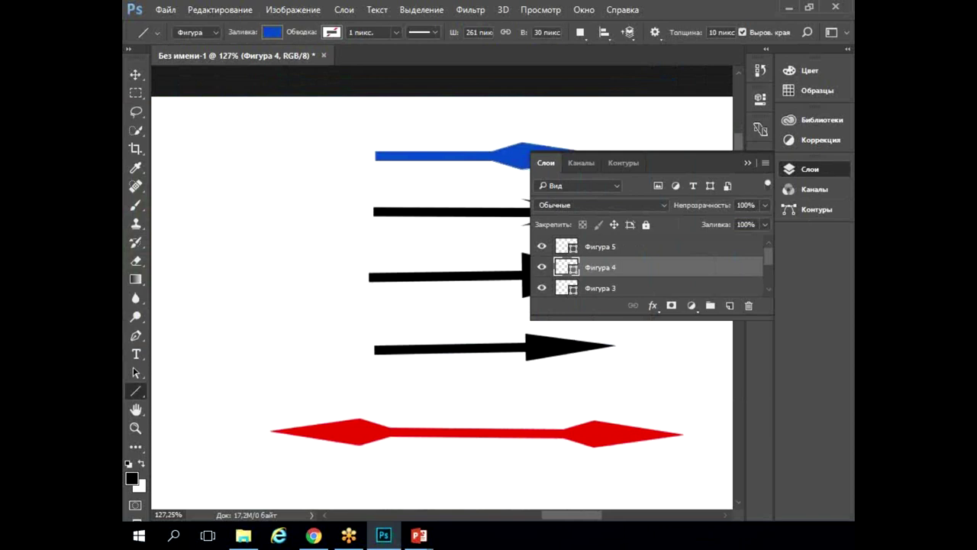
Switch the Line tool to Контур (Path) mode and draw an arrow path below the red arrow.
click(216, 34)
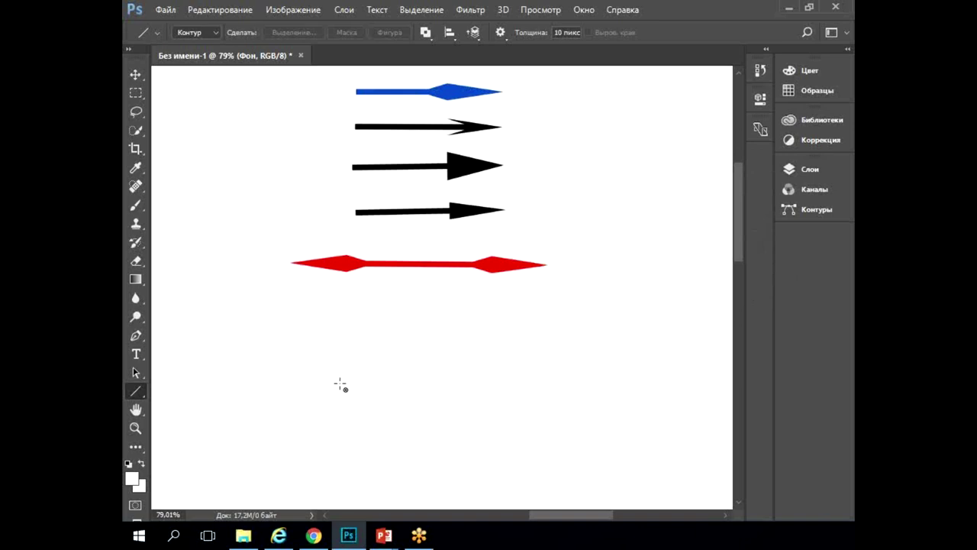
mouse_move(273, 321)
mouse_down()
mouse_move(577, 341)
mouse_move(584, 322)
mouse_up()
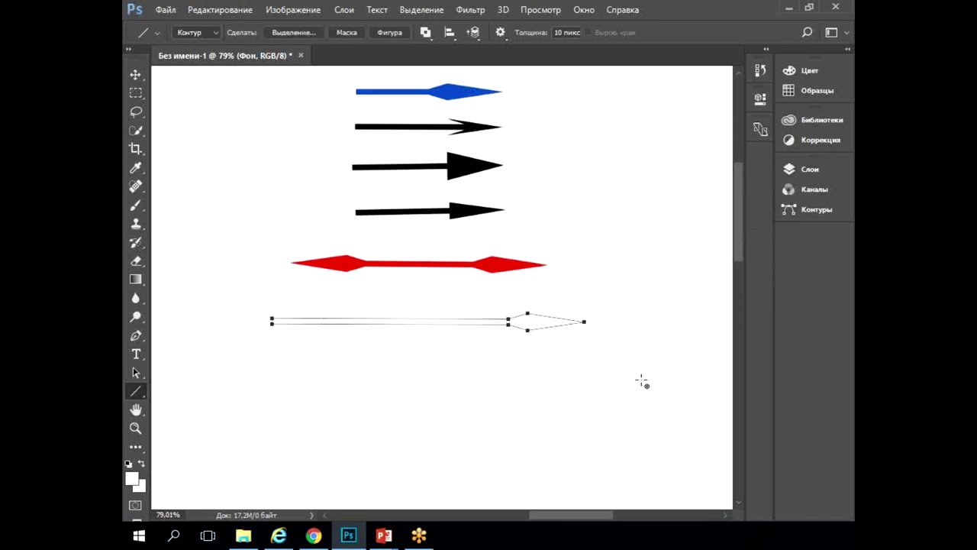
click(802, 167)
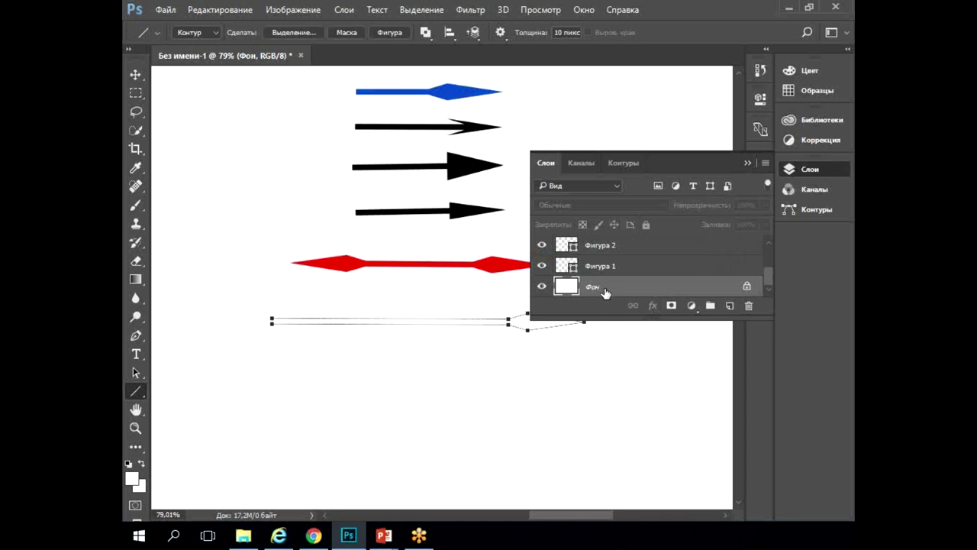
Add empty layer Слой 1 and bring up Fill Path for the Рабочий контур work path.
click(729, 306)
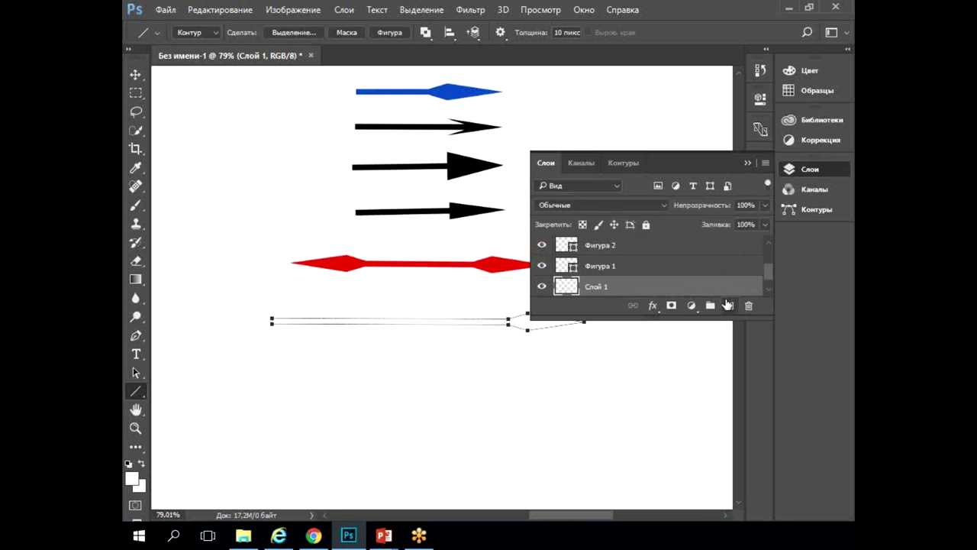
click(623, 163)
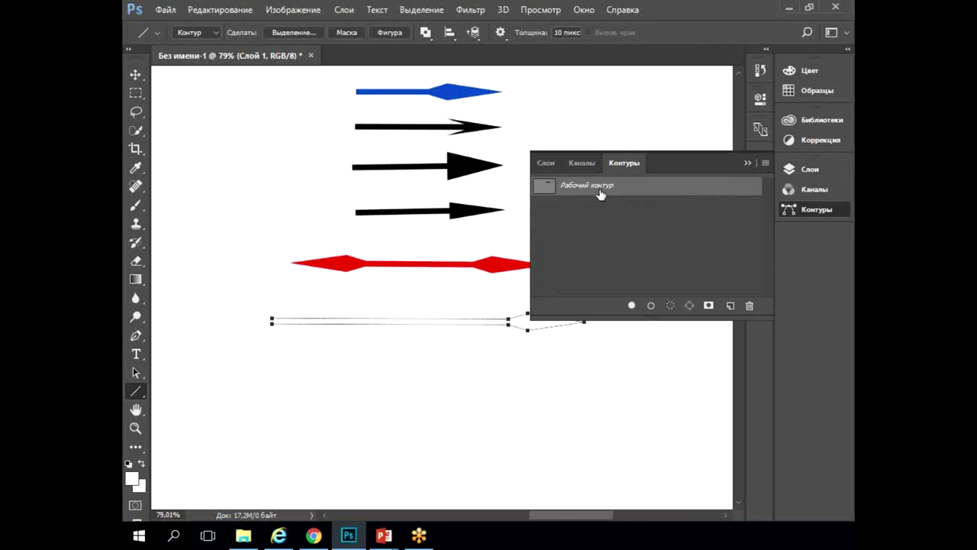
right_click(599, 192)
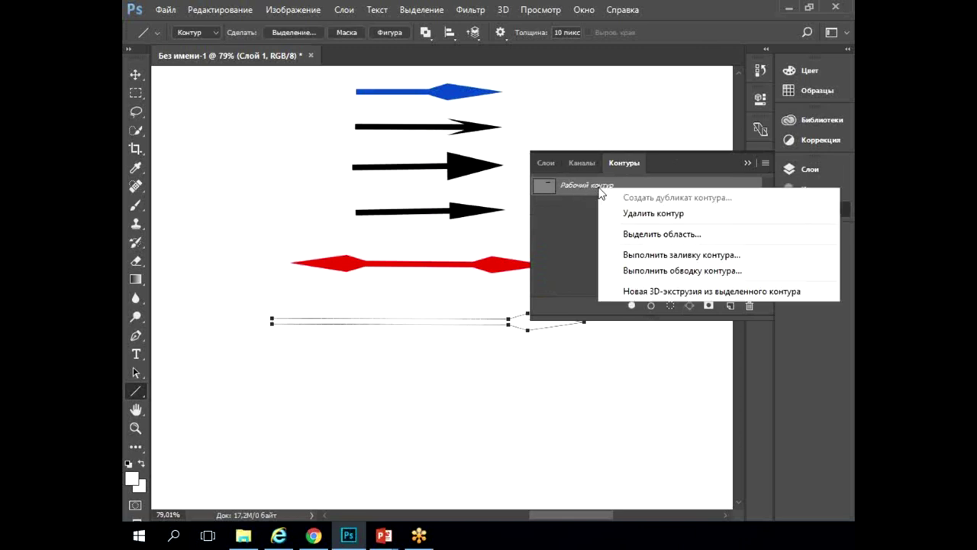
click(639, 257)
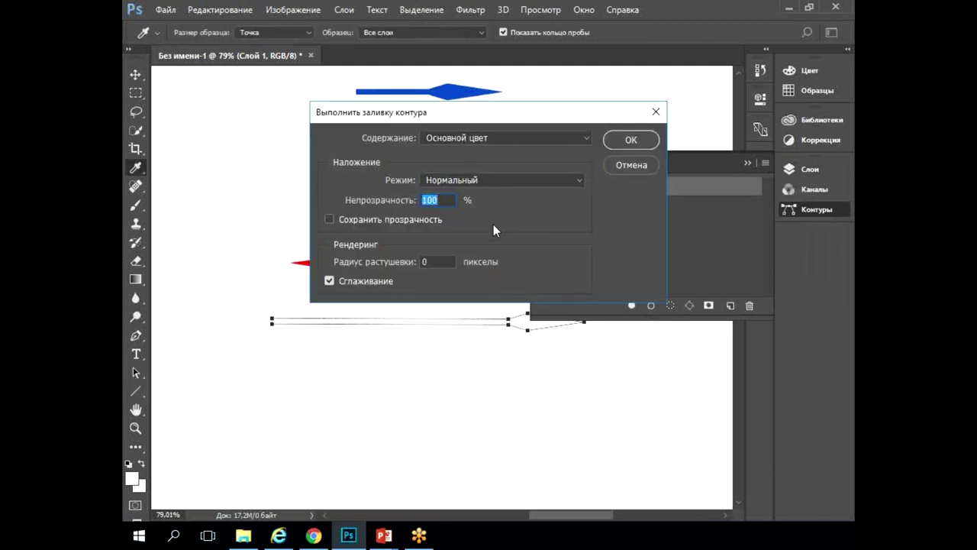
Fill the arrow work path on Слой 1 with a custom dark red colour.
click(487, 139)
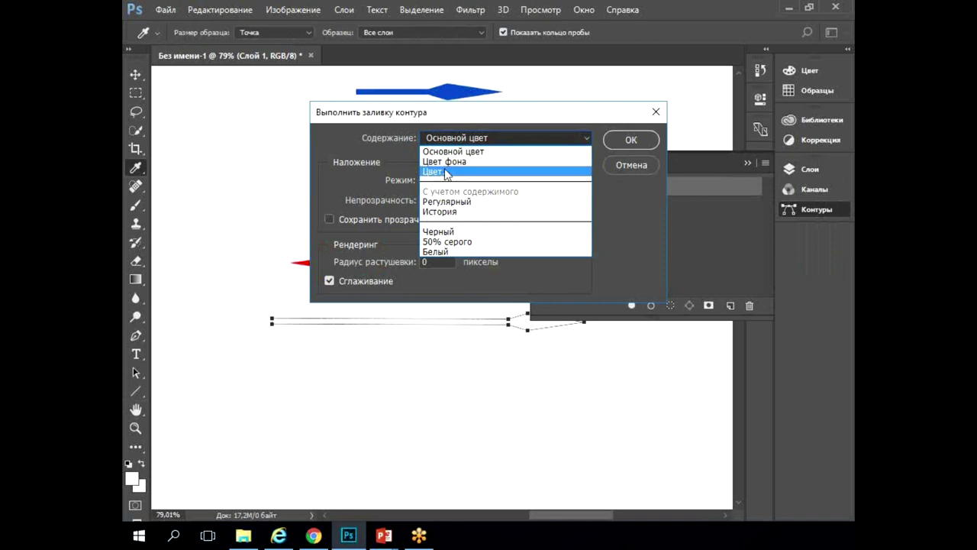
click(454, 174)
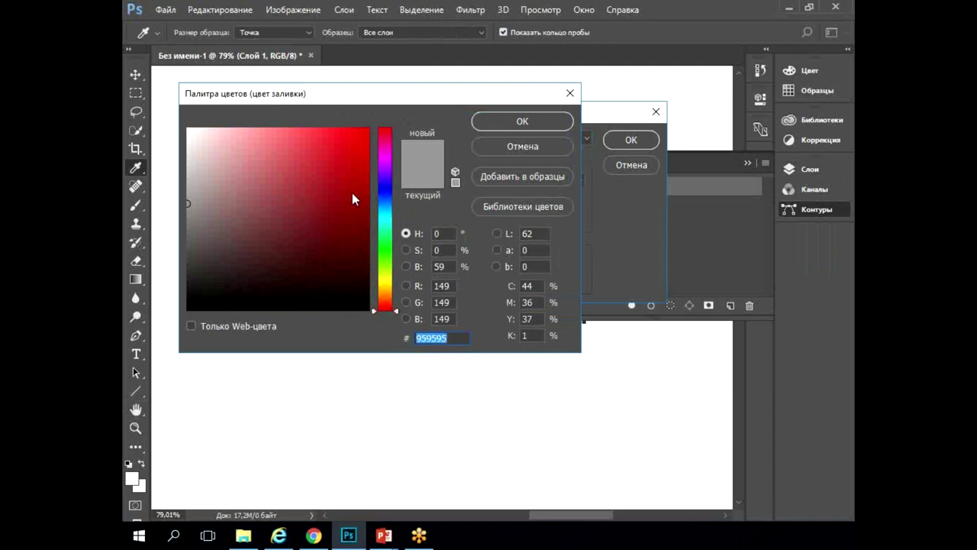
drag(357, 182, 367, 166)
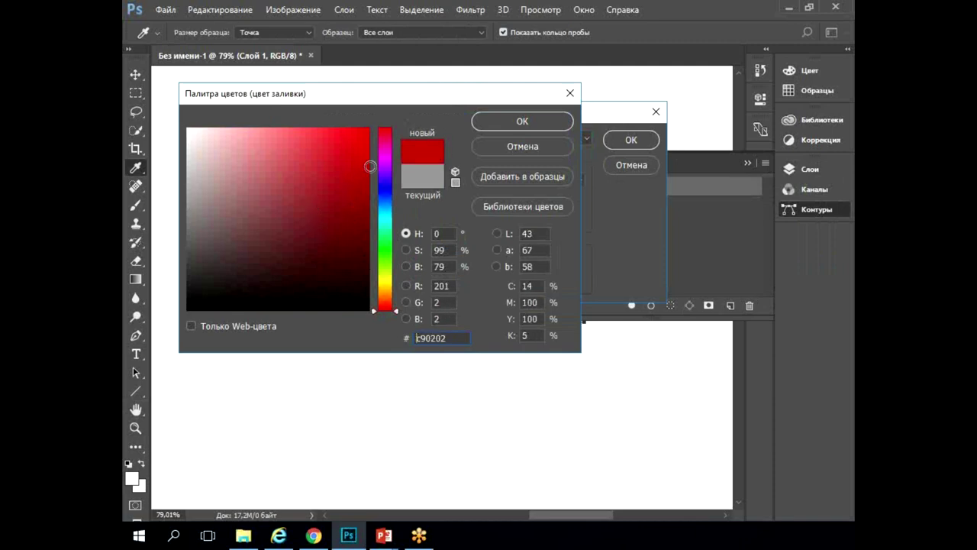
click(502, 122)
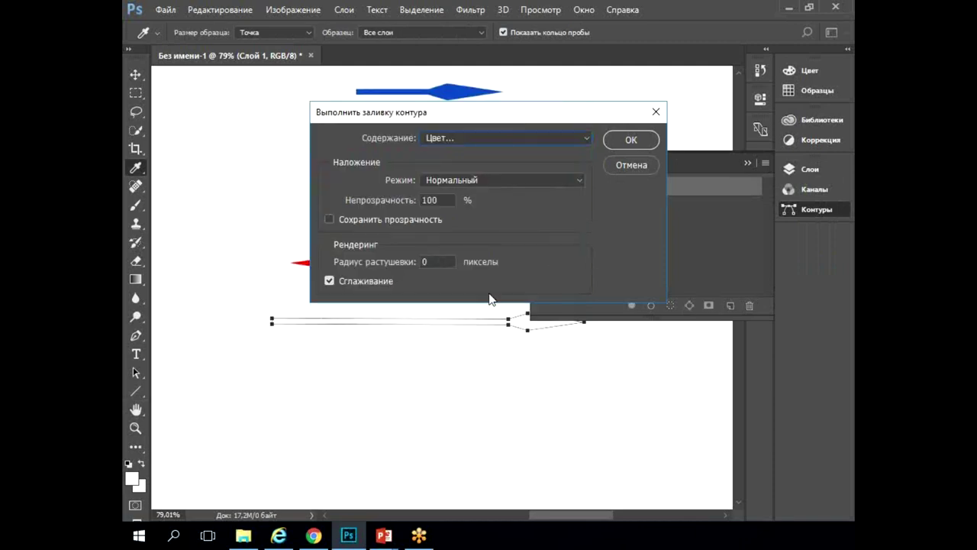
click(629, 141)
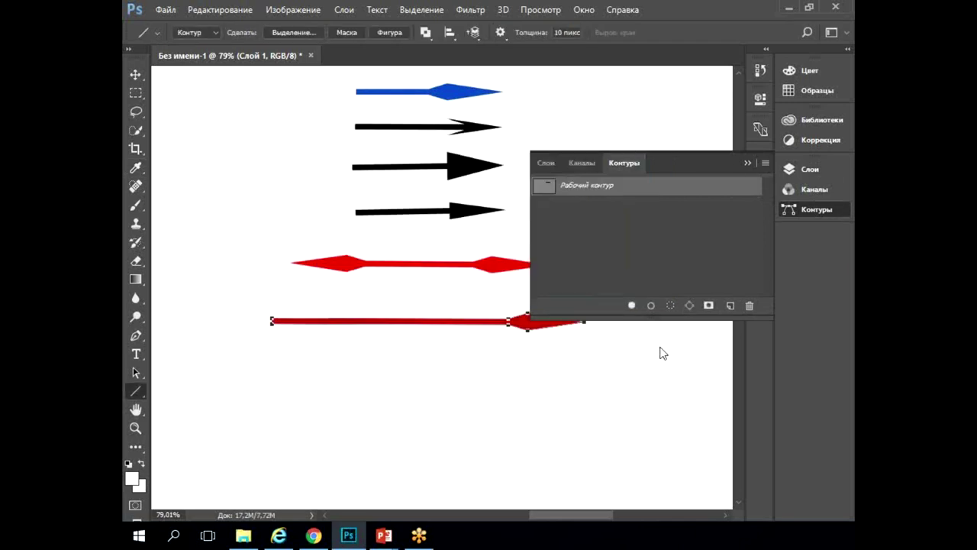
click(748, 163)
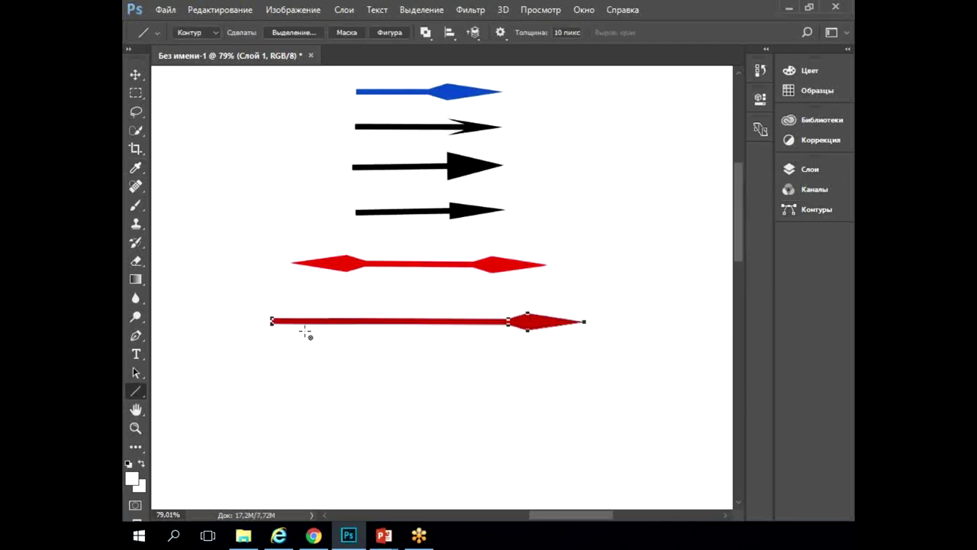